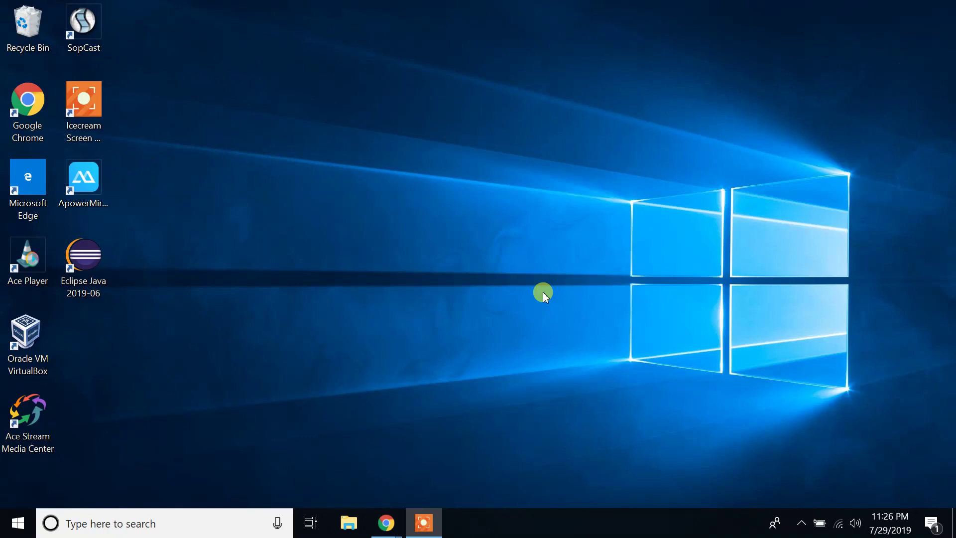
- Search the taskbar for "control" and launch Control Panel
{"action": "left_click", "coordinate": [101, 523]}
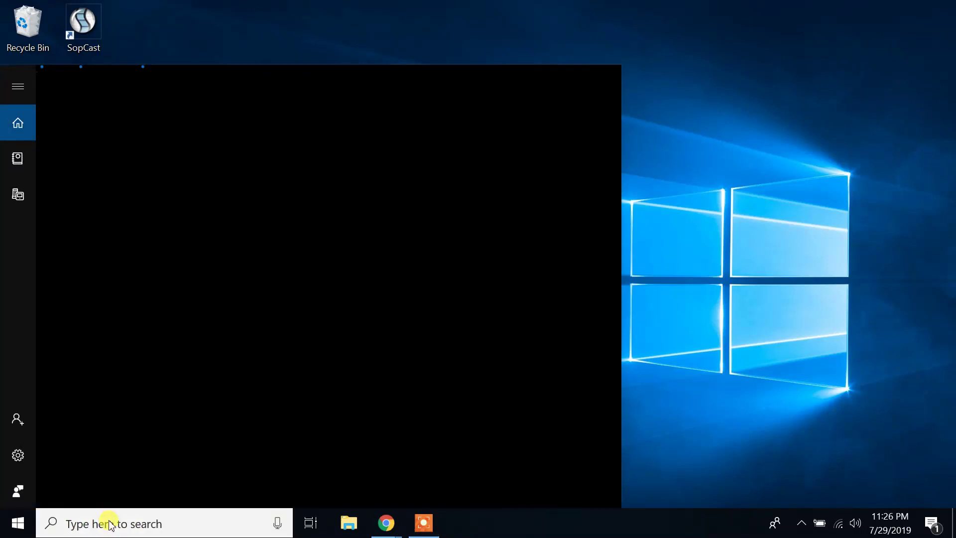
{"action": "type", "text": "control"}
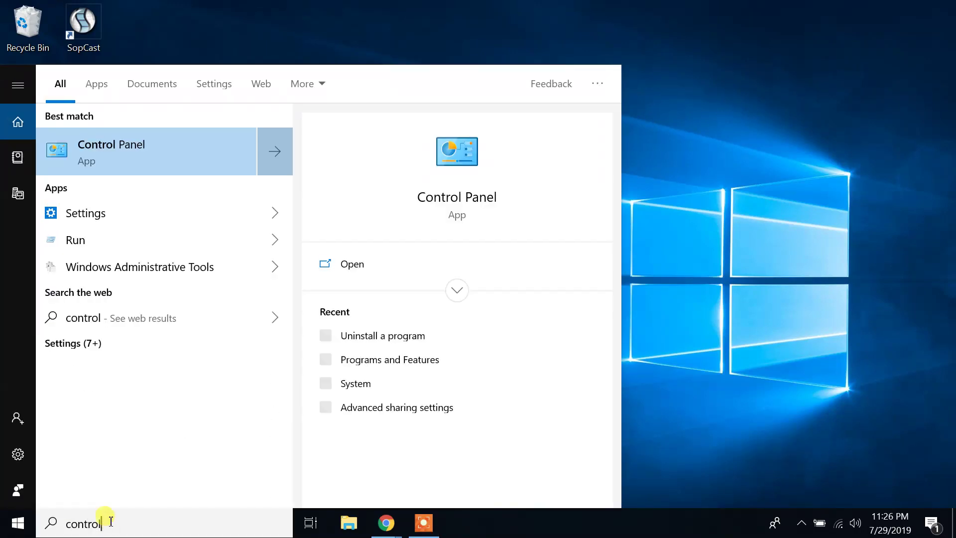
{"action": "key", "text": "Return"}
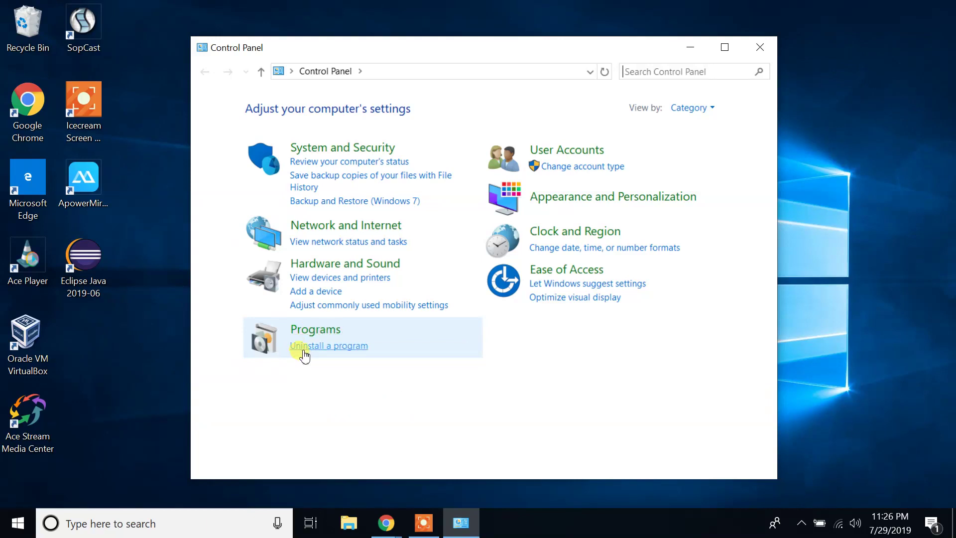
- Review the installed programs under Uninstall a program, then close that window
{"action": "left_click", "coordinate": [304, 346]}
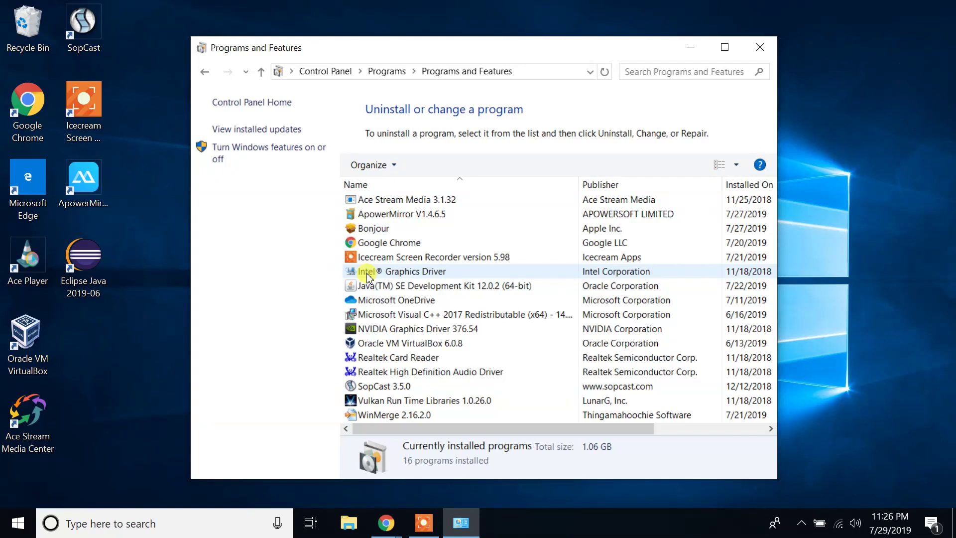
{"action": "left_click", "coordinate": [766, 46]}
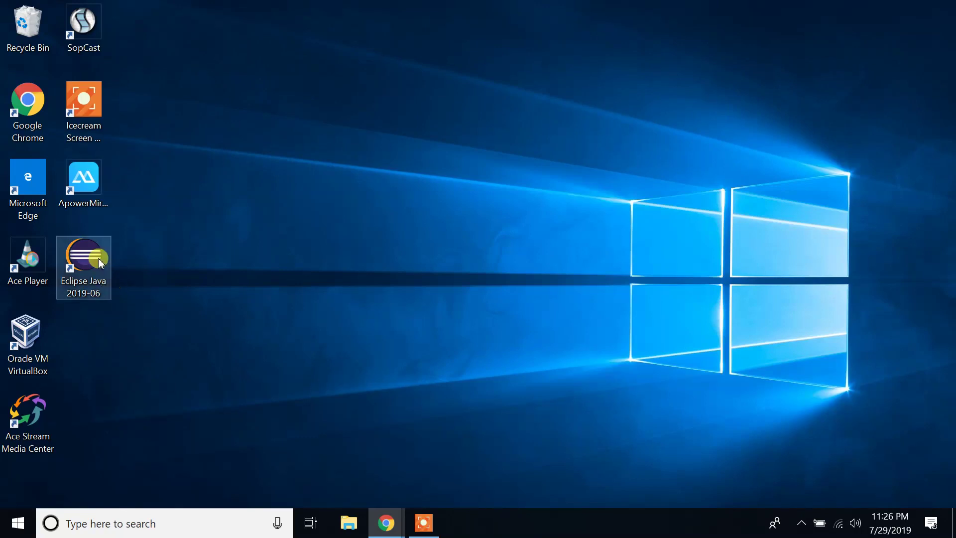
- Open the file location of the Eclipse Java 2019-06 desktop shortcut
{"action": "left_click_drag", "start_coordinate": [140, 337], "coordinate": [50, 235]}
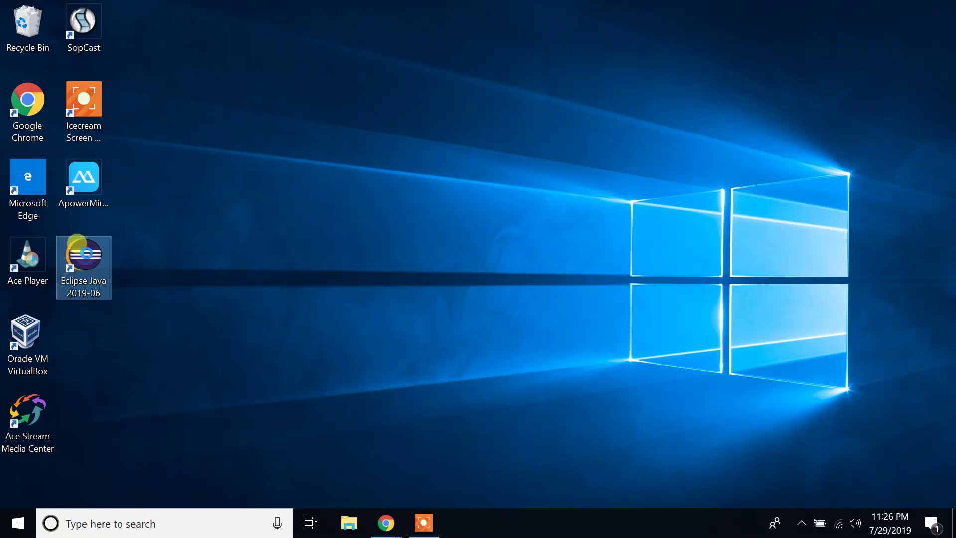
{"action": "right_click", "coordinate": [84, 249]}
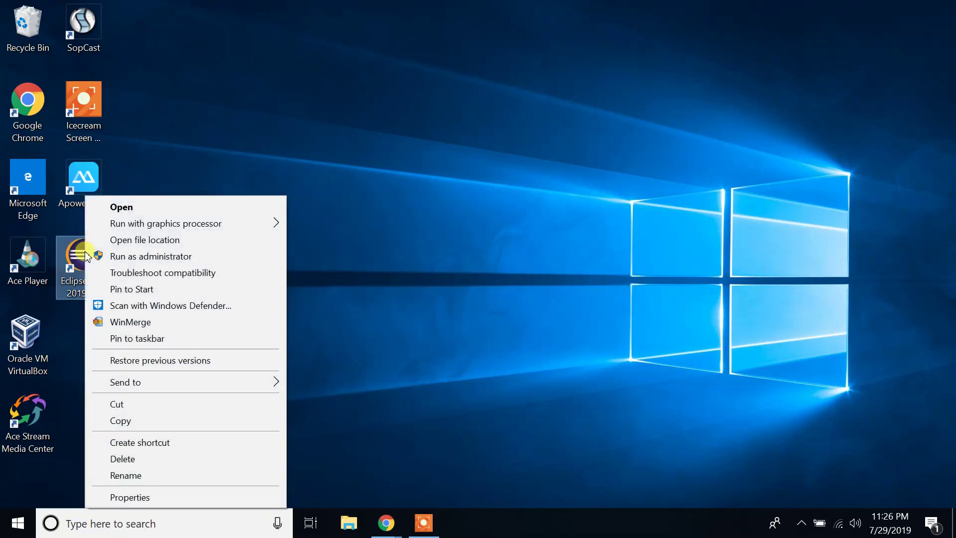
{"action": "left_click", "coordinate": [138, 240]}
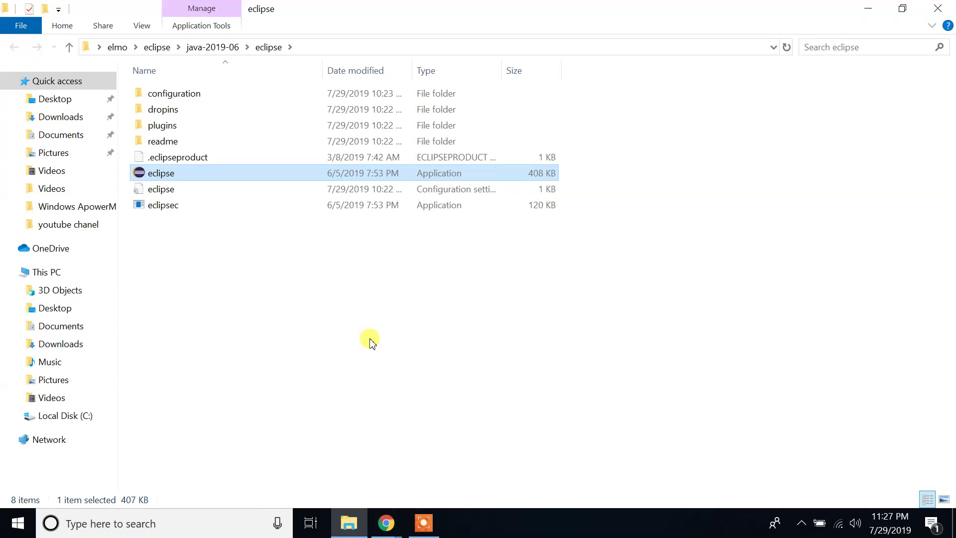
- Go up to the elmo user folder using the address bar breadcrumb
{"action": "left_click", "coordinate": [117, 47]}
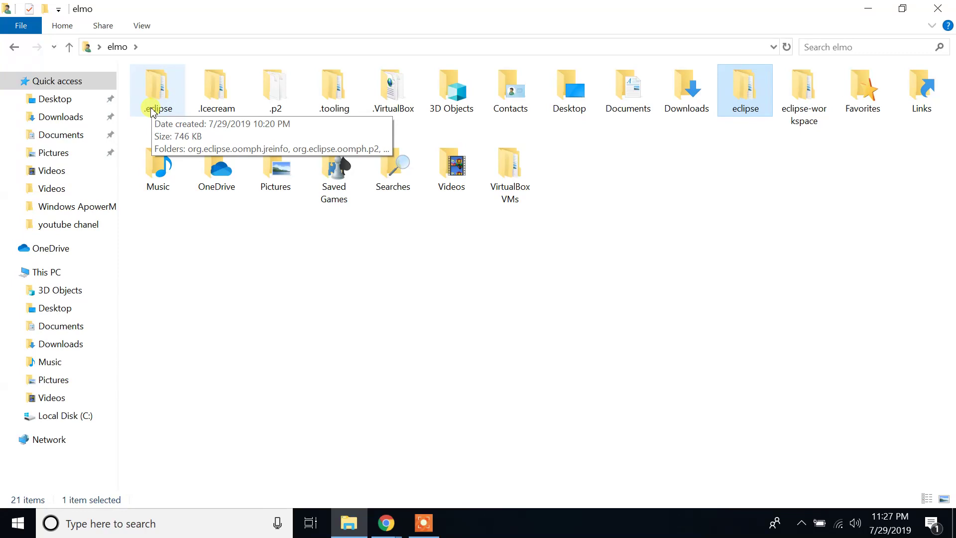
- Delete the eclipse folder from elmo to the Recycle Bin
{"action": "right_click", "coordinate": [753, 89]}
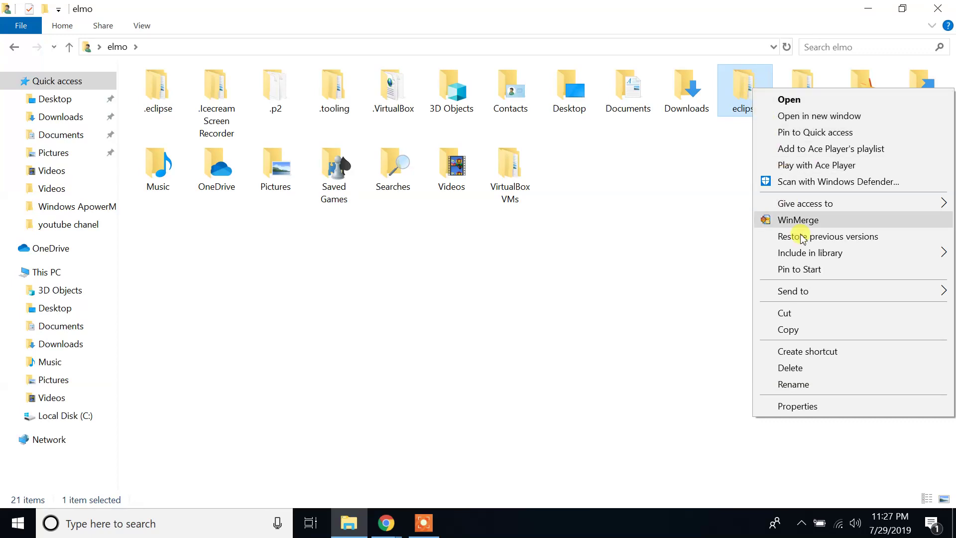
{"action": "left_click", "coordinate": [825, 370]}
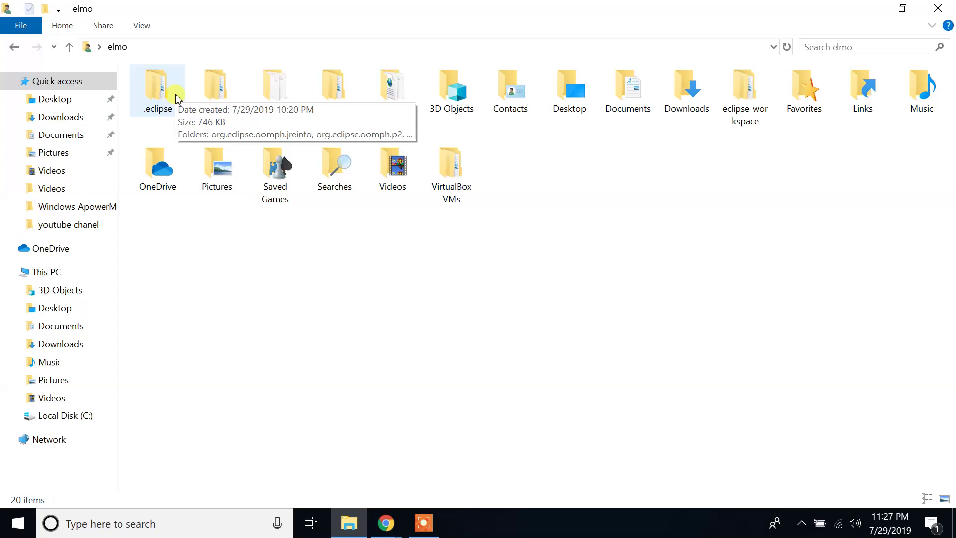
- Delete the .eclipse folder from the elmo folder
{"action": "left_click", "coordinate": [159, 93]}
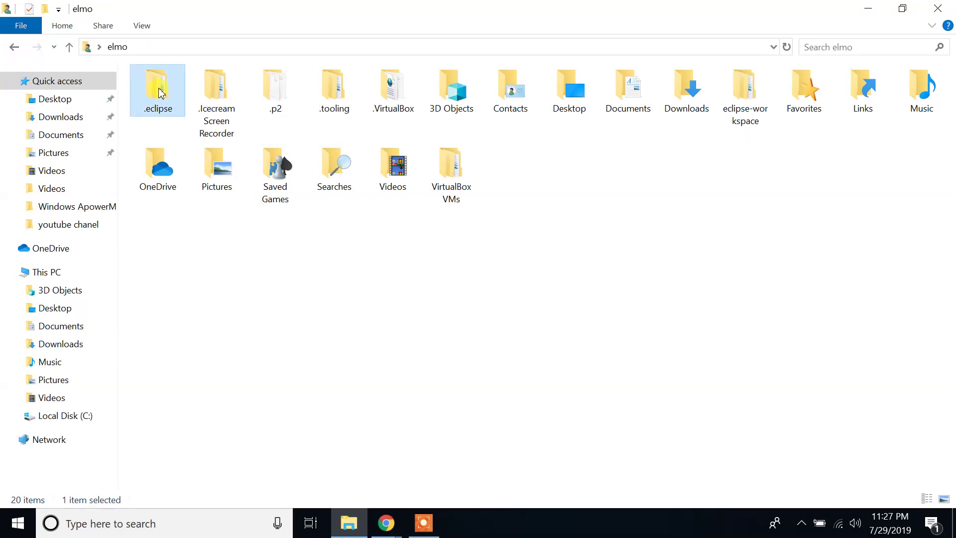
{"action": "right_click", "coordinate": [159, 93]}
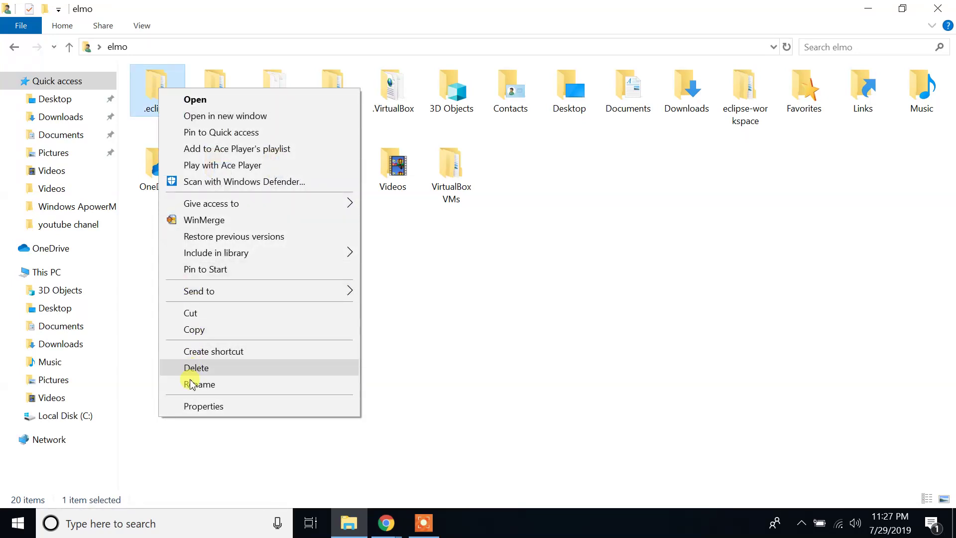
{"action": "left_click", "coordinate": [146, 120]}
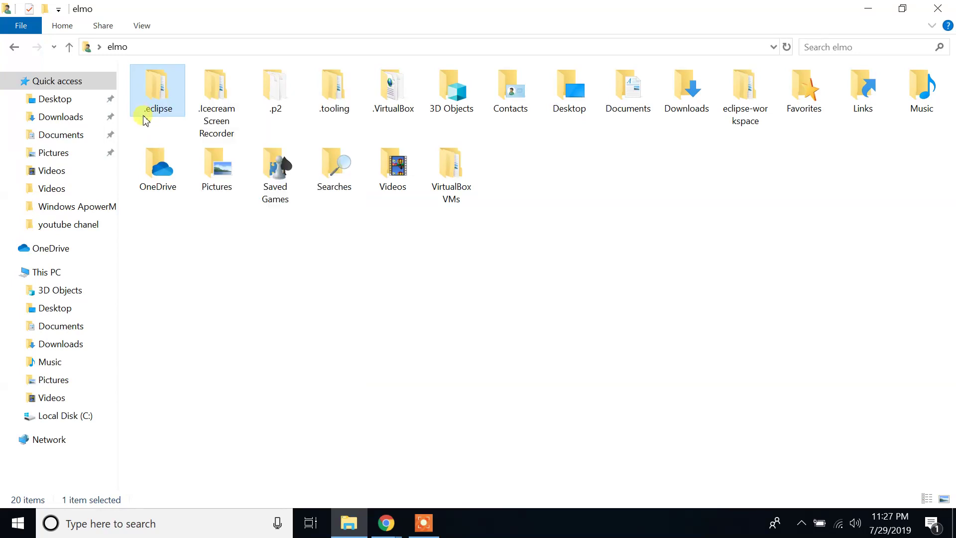
{"action": "right_click", "coordinate": [169, 97]}
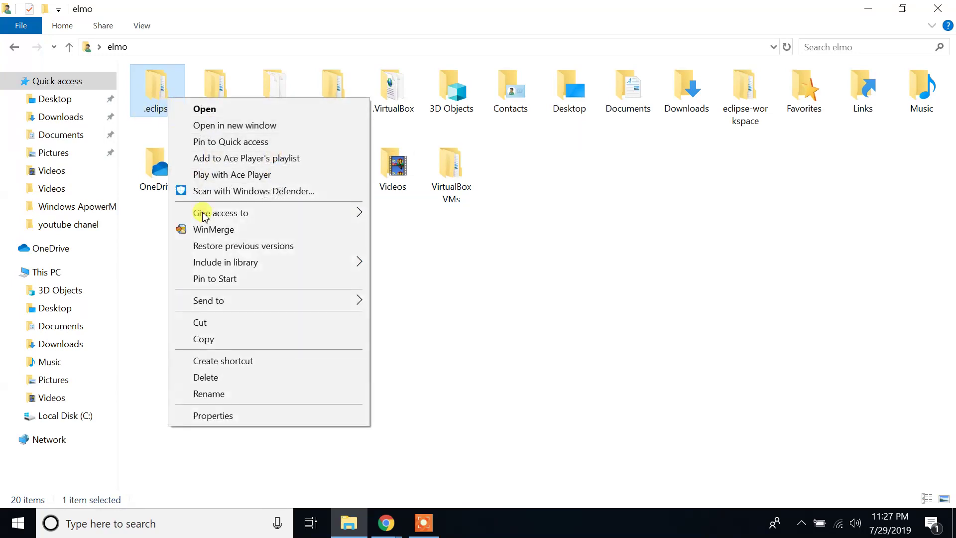
{"action": "left_click", "coordinate": [263, 377]}
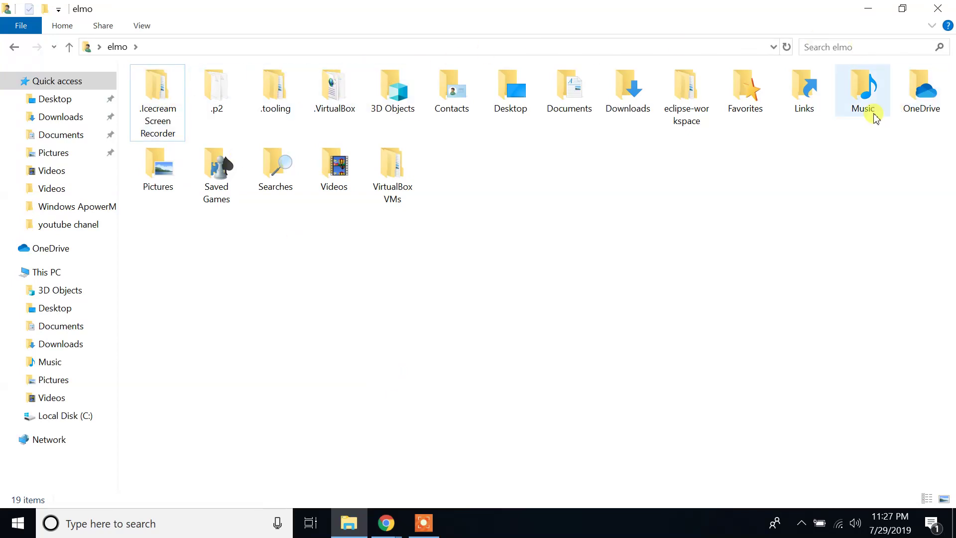
- Delete the eclipse-workspace folder and minimize File Explorer to reveal the desktop
{"action": "left_click_drag", "start_coordinate": [509, 258], "coordinate": [153, 198]}
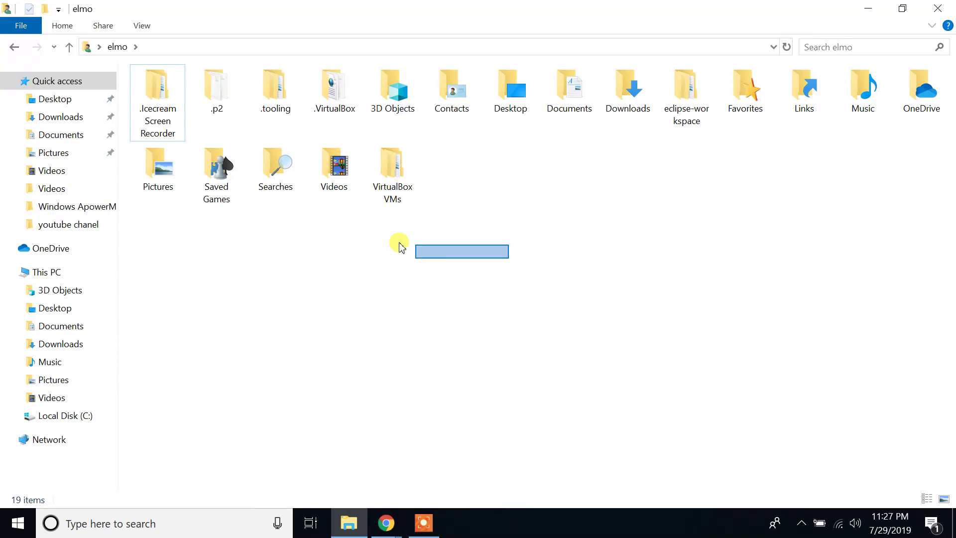
{"action": "left_click", "coordinate": [546, 177]}
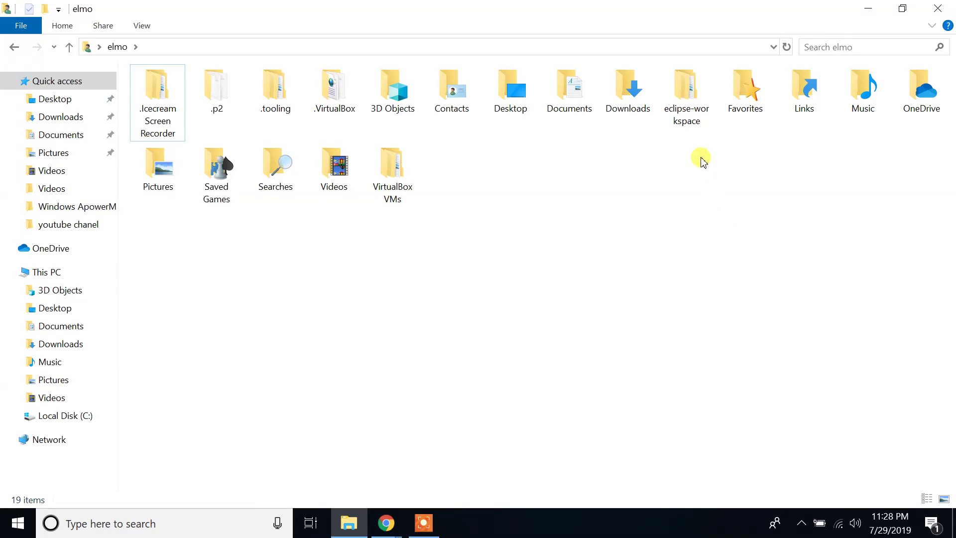
{"action": "left_click", "coordinate": [693, 93]}
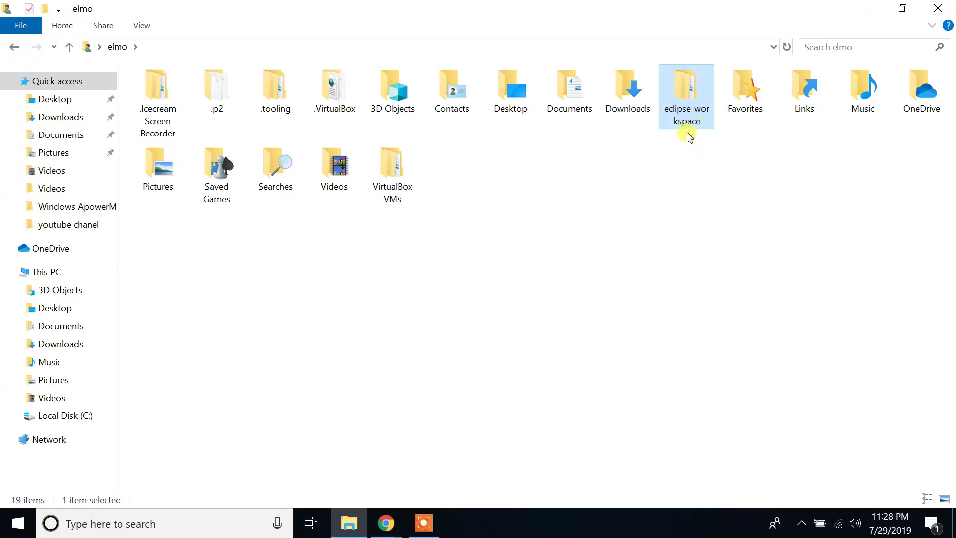
{"action": "right_click", "coordinate": [690, 107]}
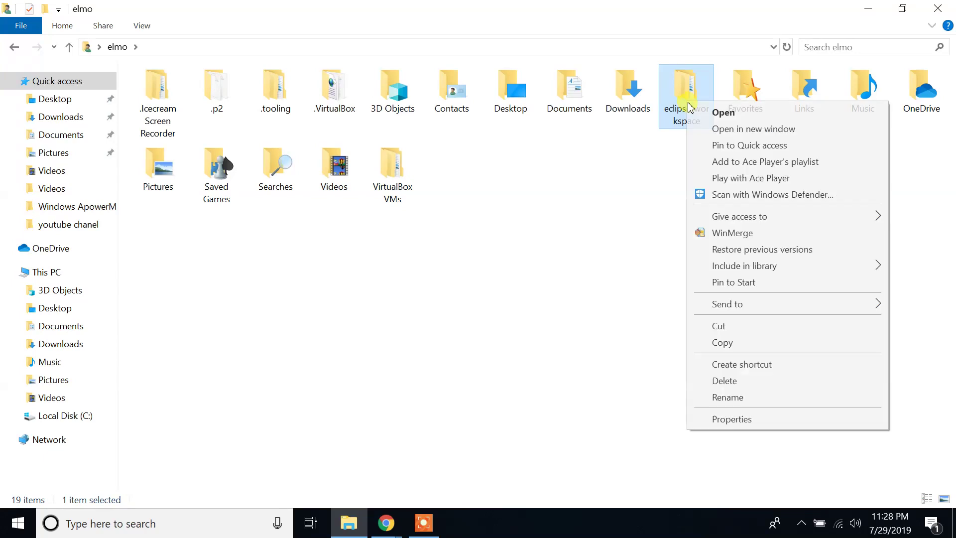
{"action": "left_click", "coordinate": [766, 381]}
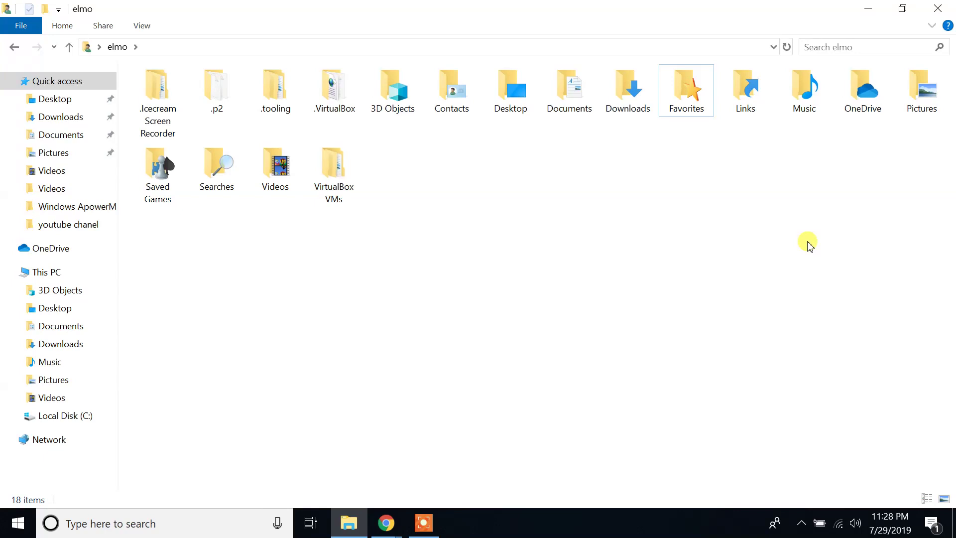
{"action": "left_click", "coordinate": [868, 8]}
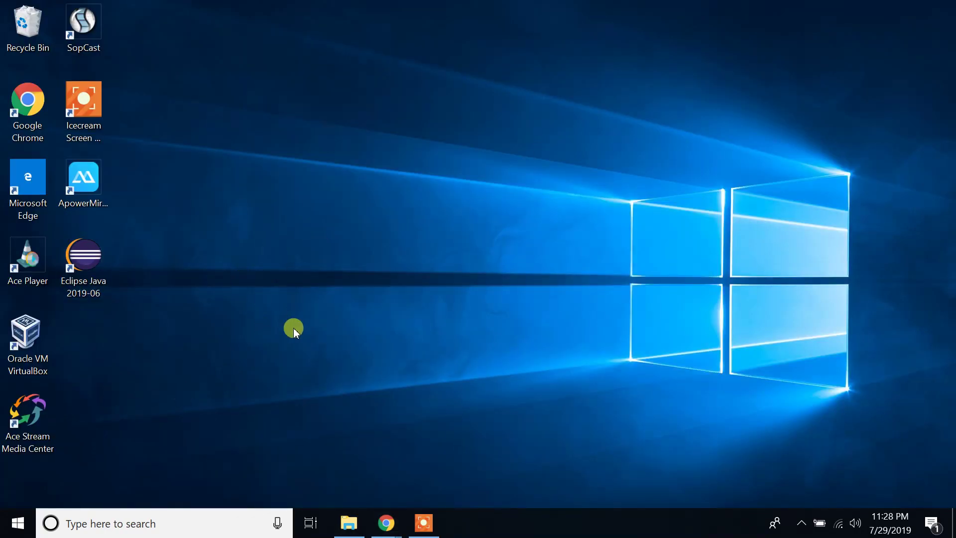
- Select the Eclipse Java 2019-06 desktop shortcut and delete it
{"action": "left_click_drag", "start_coordinate": [296, 327], "coordinate": [72, 263]}
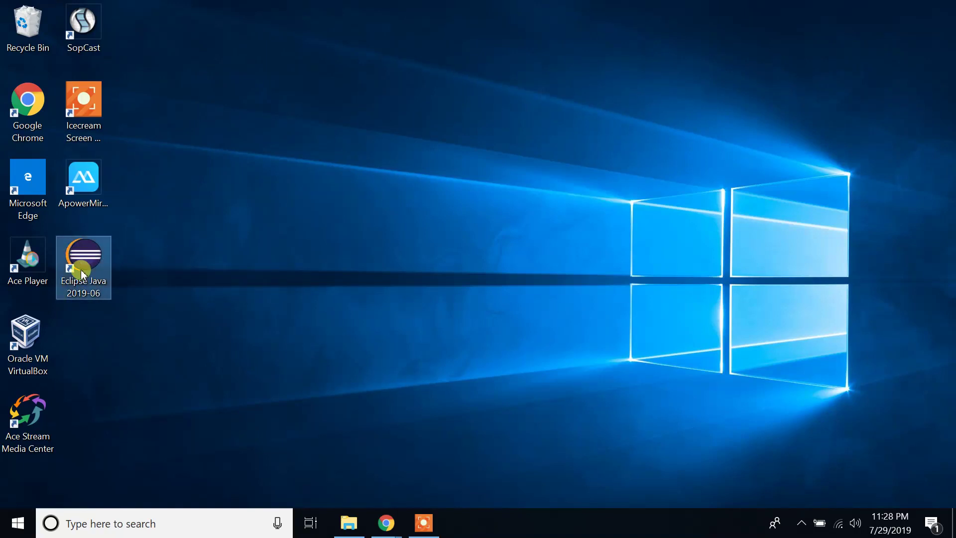
{"action": "double_click", "coordinate": [72, 259]}
{"action": "right_click", "coordinate": [82, 261]}
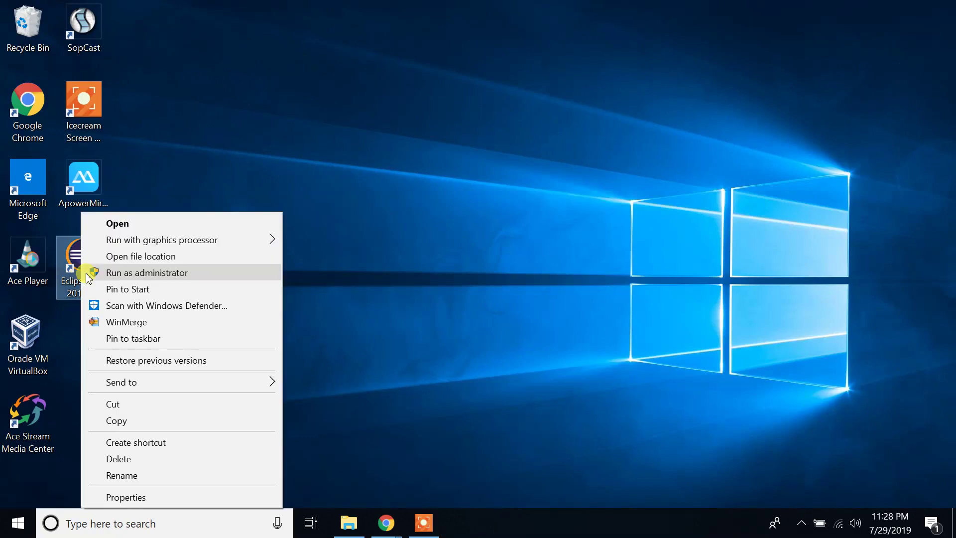
{"action": "left_click", "coordinate": [142, 458]}
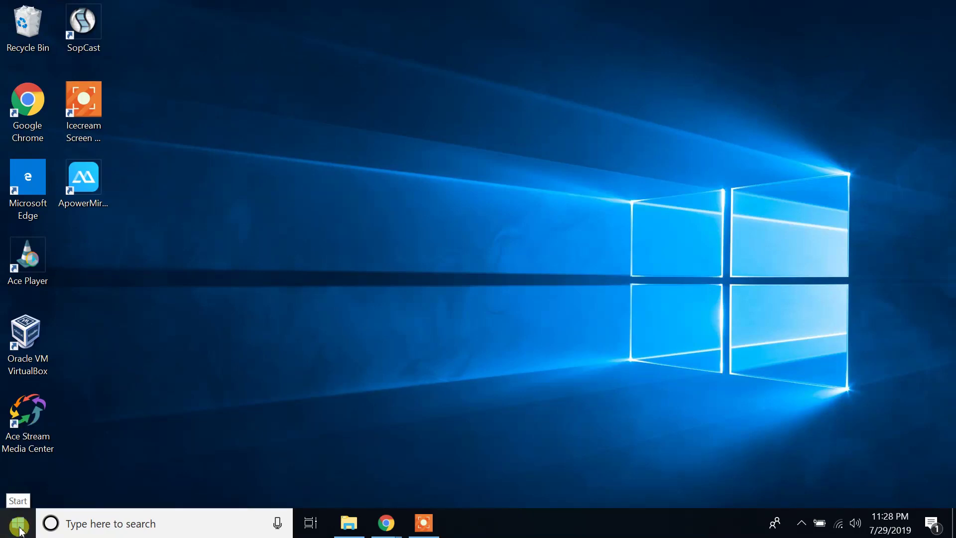
{"action": "left_click", "coordinate": [19, 527]}
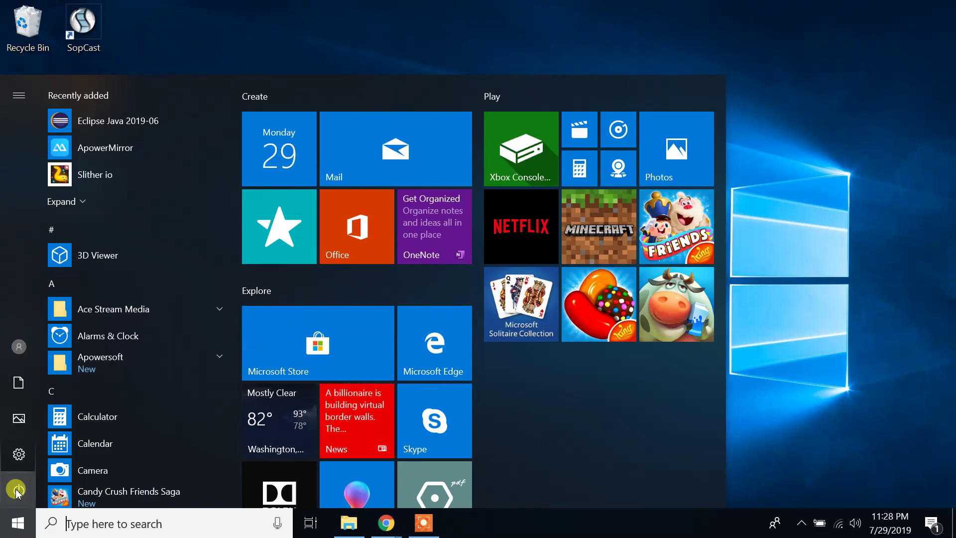
{"action": "left_click", "coordinate": [845, 242]}
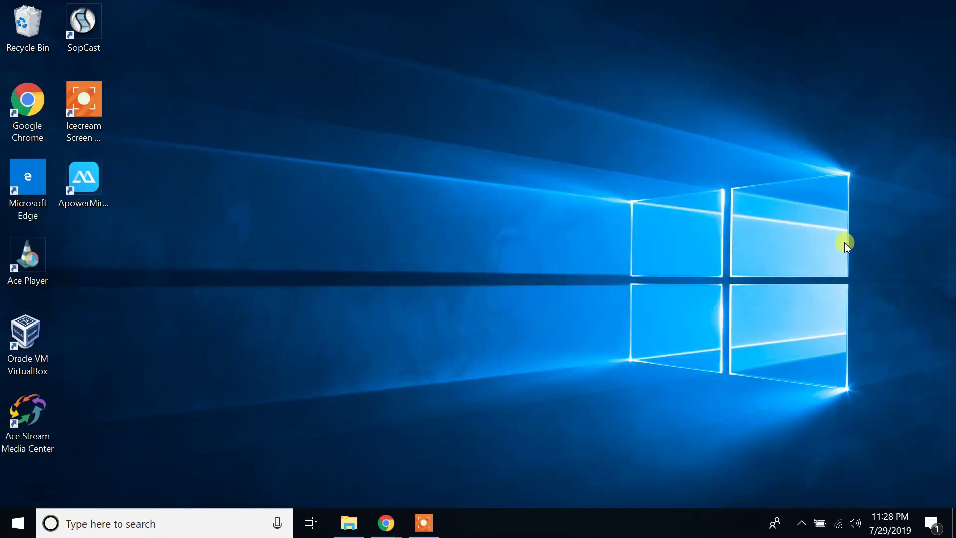